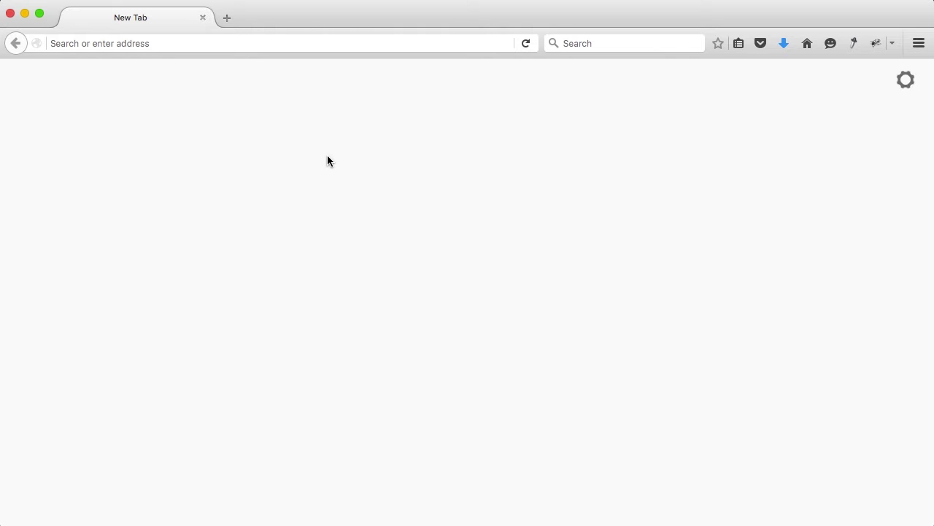
# Load ferdykorpershoek.com in Firefox from the autocompleted address 'ferdykorpersho'.
pyautogui.click(157, 43)
pyautogui.write('ferdykorpershoek.com/')
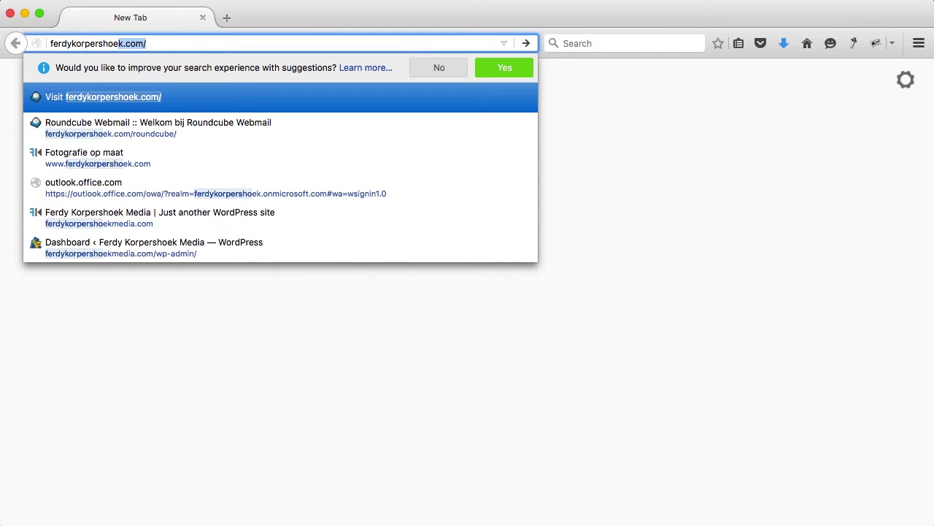
pyautogui.press('Return')
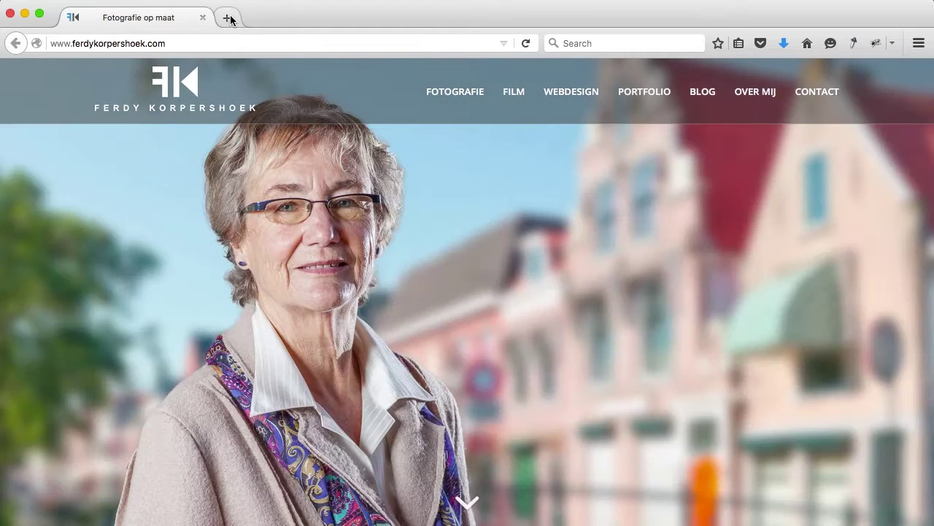
# Load ferdykorpershoekmedia.com in a new Firefox tab.
pyautogui.click(228, 19)
pyautogui.write('ferdykorp')
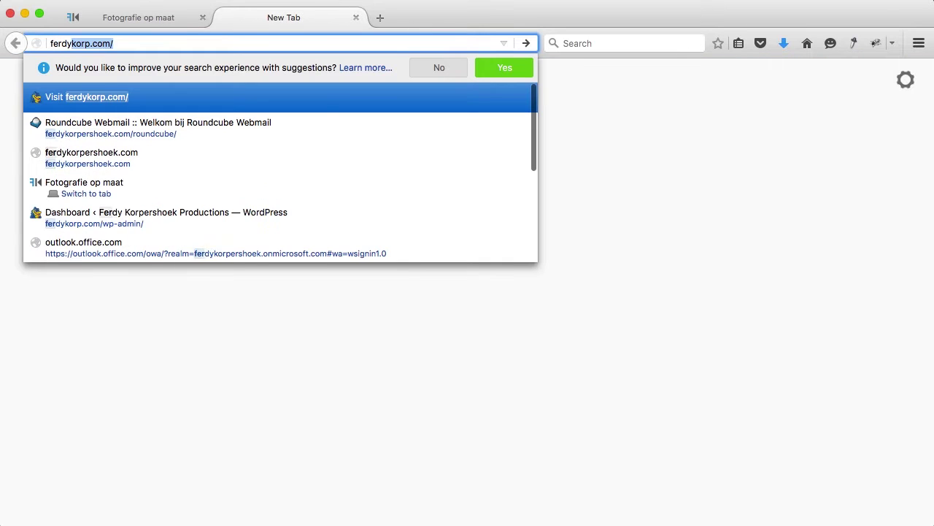
pyautogui.write('ershoekmedia')
pyautogui.press('Return')
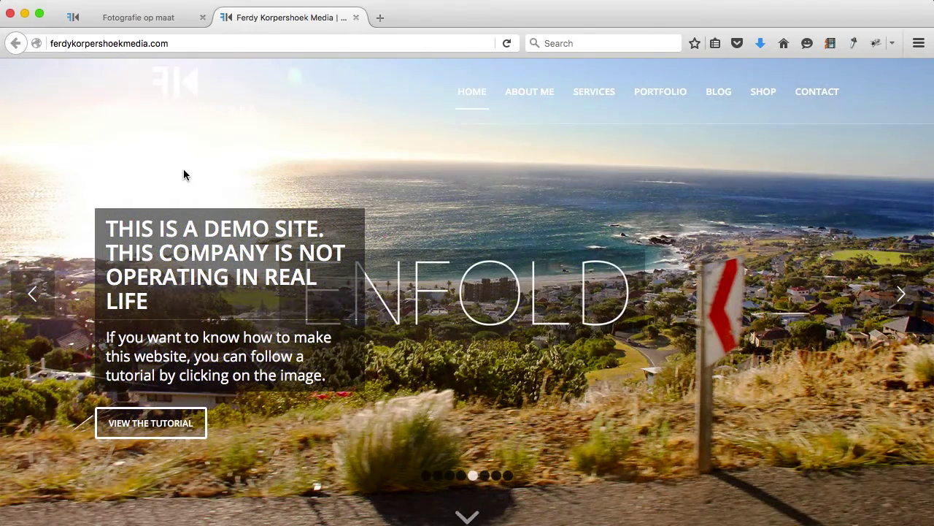
# Go to the site's /wp-admin address and log into the WordPress dashboard.
pyautogui.click(196, 42)
pyautogui.click(203, 42)
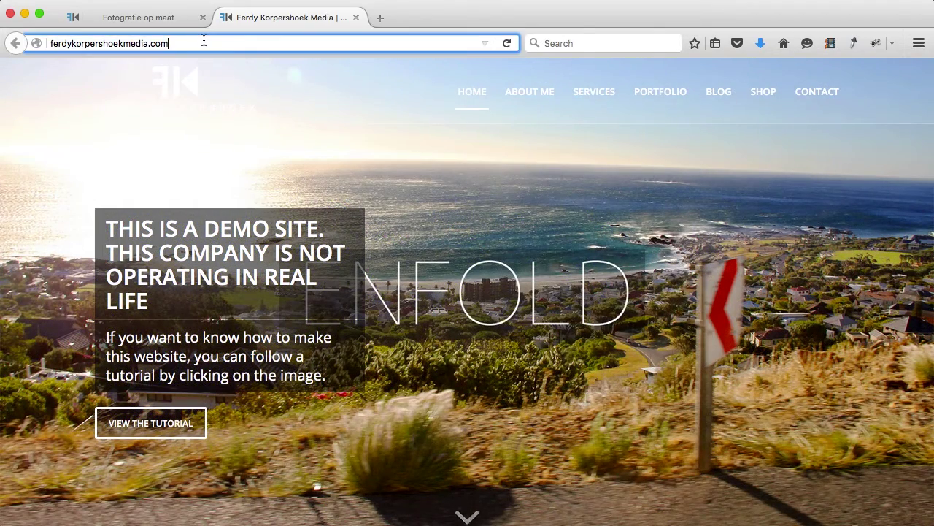
pyautogui.write('/wp-admin')
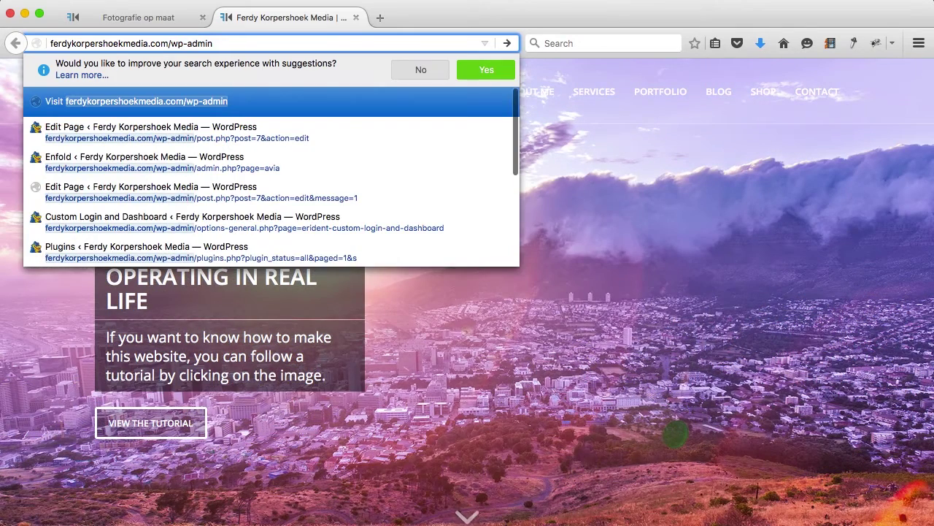
pyautogui.press('Return')
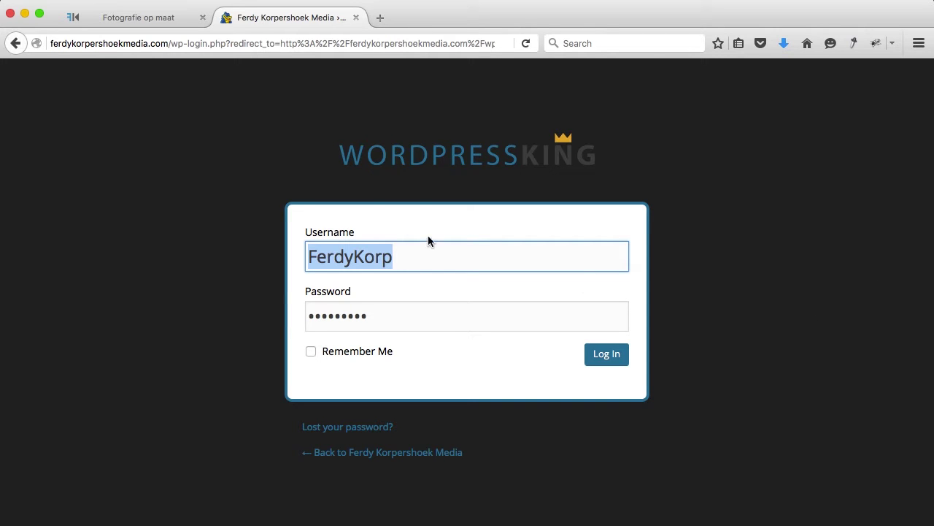
pyautogui.press('Return')
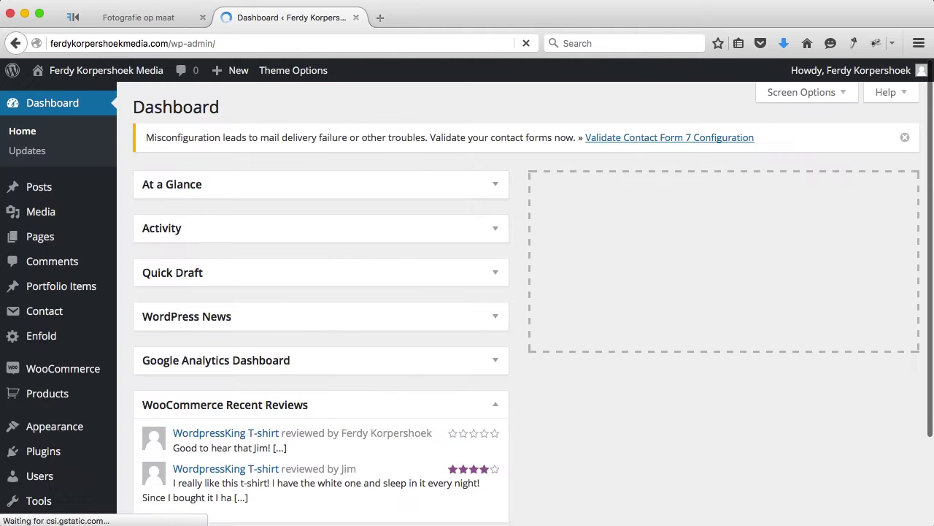
# Open the front page in the editor via Visit Site and Edit Frontpage, closing the extra tab.
pyautogui.click(135, 70)
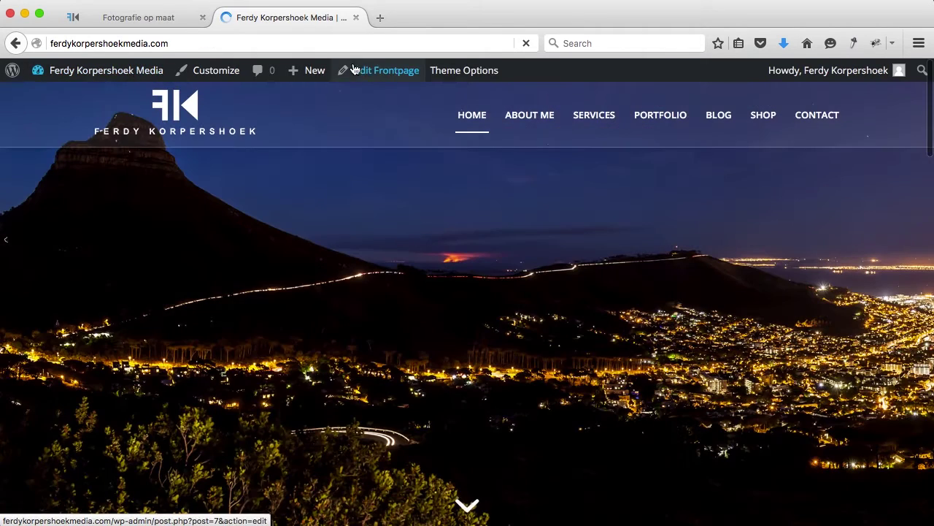
pyautogui.click(371, 70)
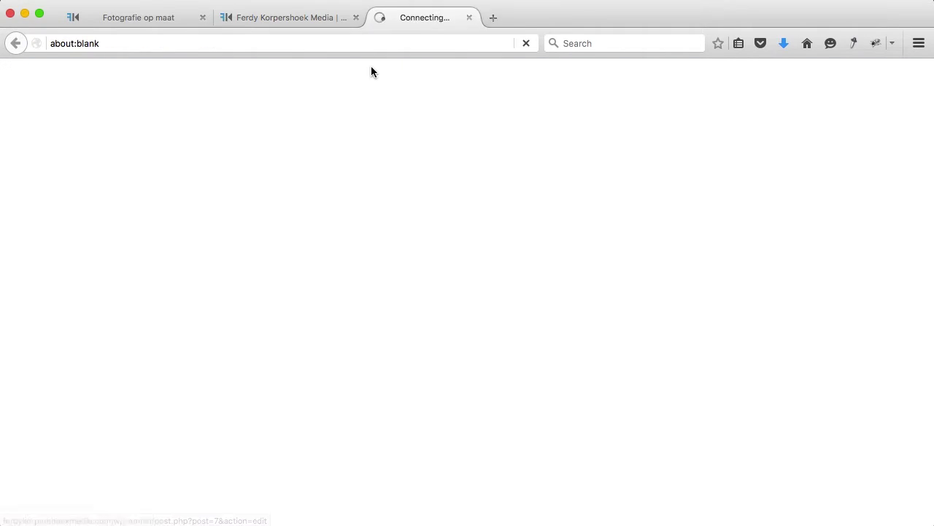
pyautogui.click(355, 16)
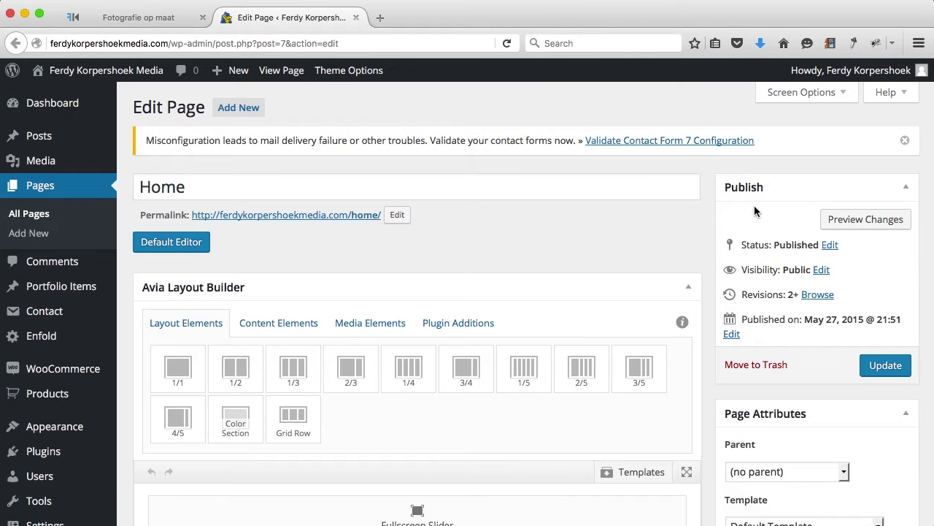
# Set Header visibility and transparency to No transparency and update the Home page.
pyautogui.scroll(-10, 754, 205)
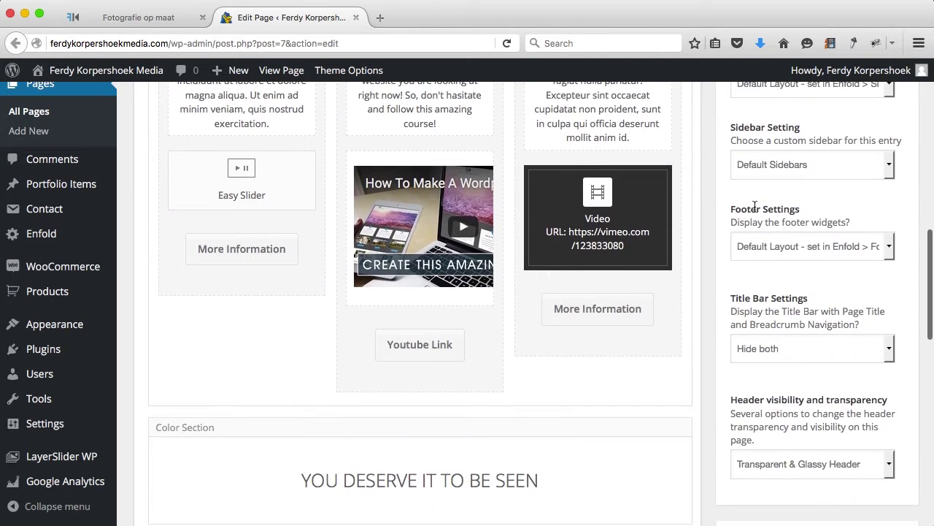
pyautogui.scroll(3, 754, 205)
pyautogui.scroll(-6, 736, 234)
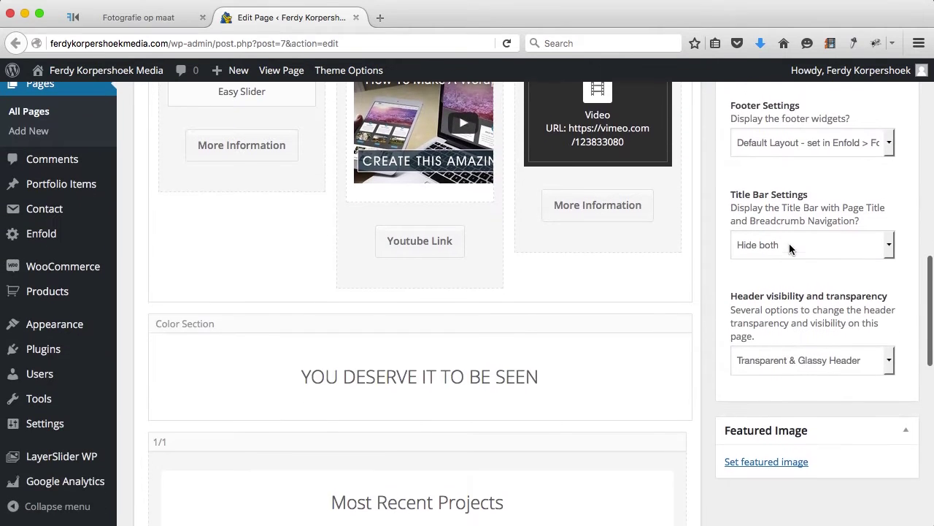
pyautogui.scroll(-3, 789, 249)
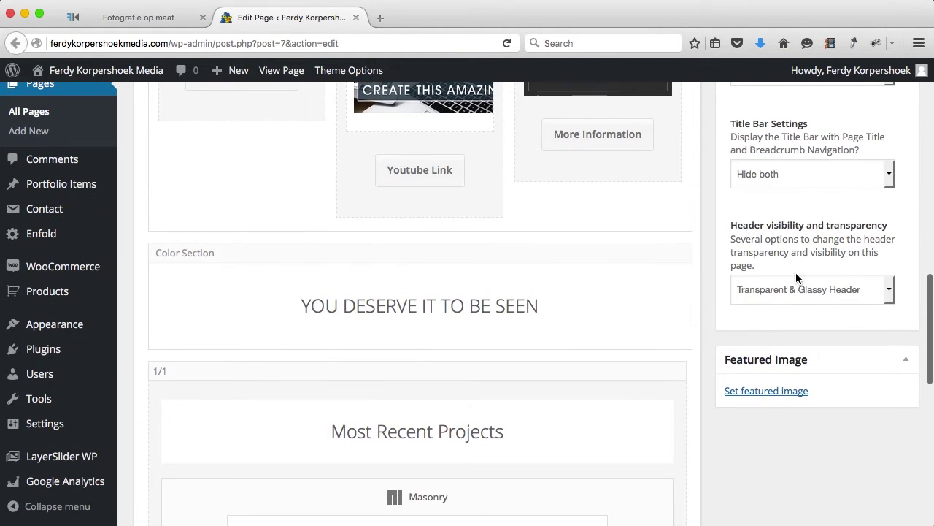
pyautogui.click(798, 290)
pyautogui.click(776, 313)
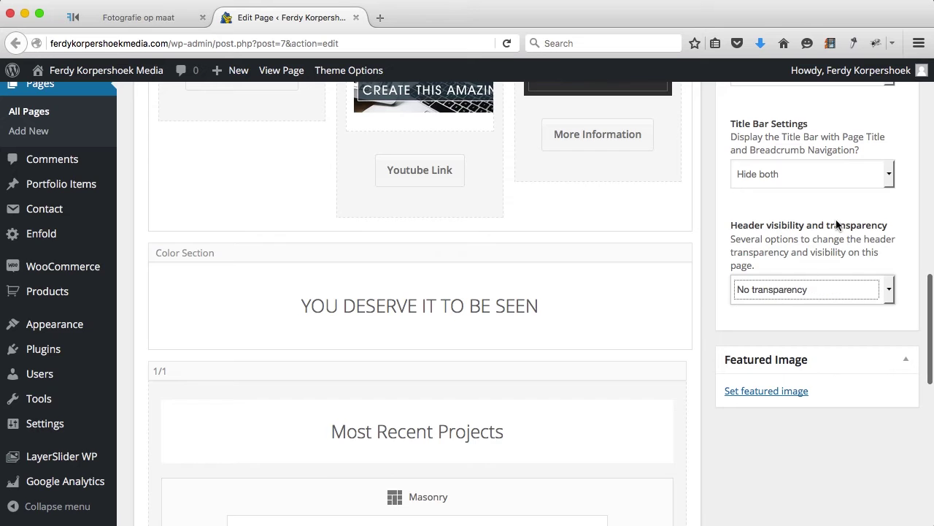
pyautogui.scroll(15, 838, 225)
pyautogui.click(880, 199)
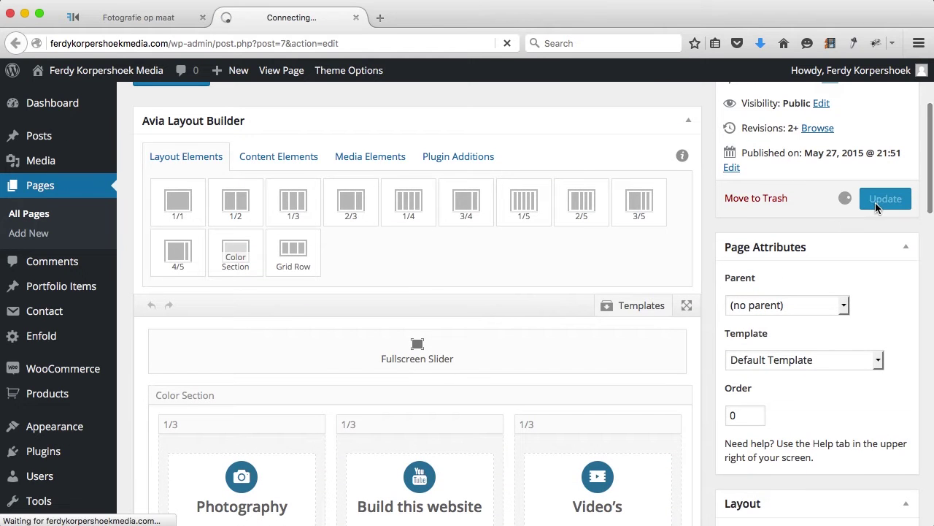
# View the live page with its solid header, advance the slider, then return to the editor.
pyautogui.keyDown('super'); pyautogui.click(295, 73); pyautogui.keyUp('super')
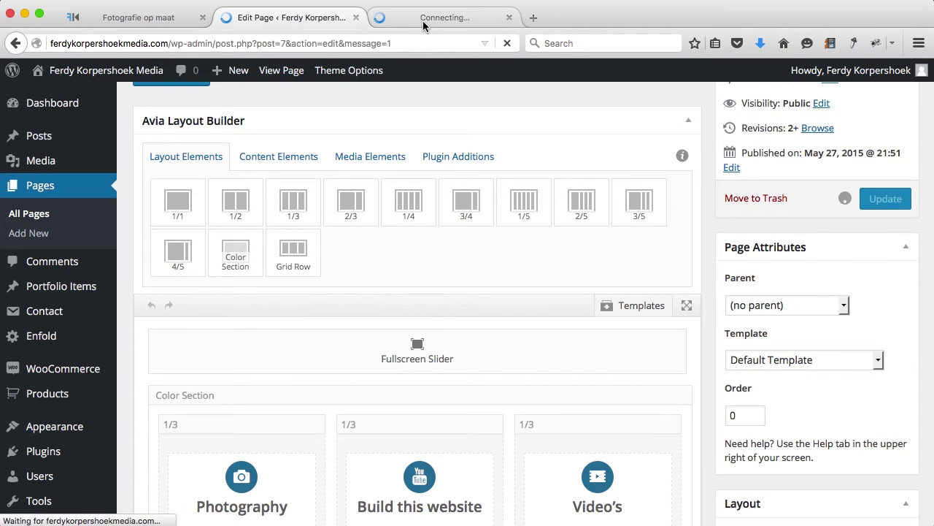
pyautogui.click(423, 21)
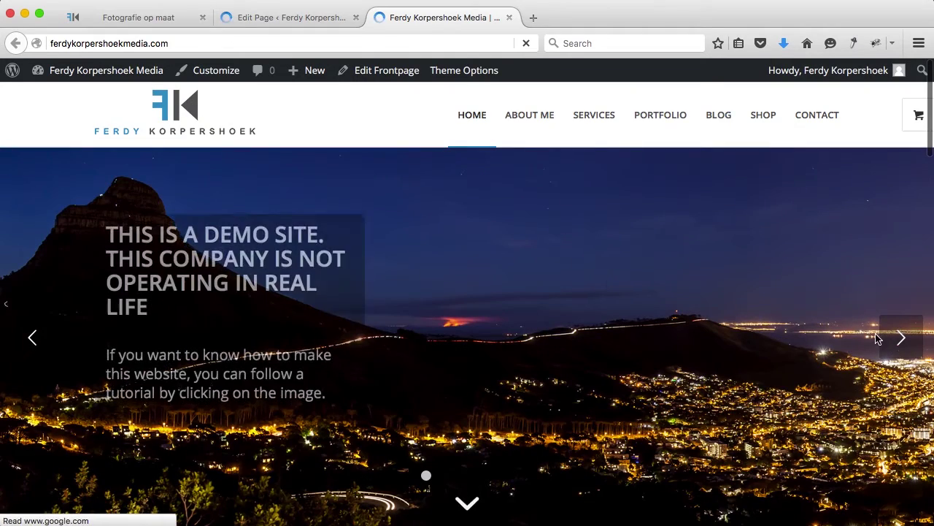
pyautogui.click(902, 337)
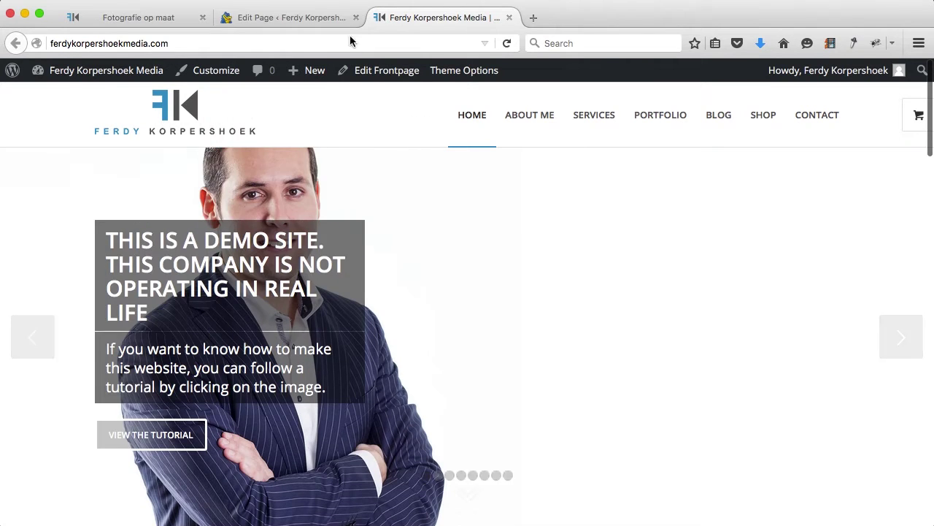
pyautogui.click(328, 21)
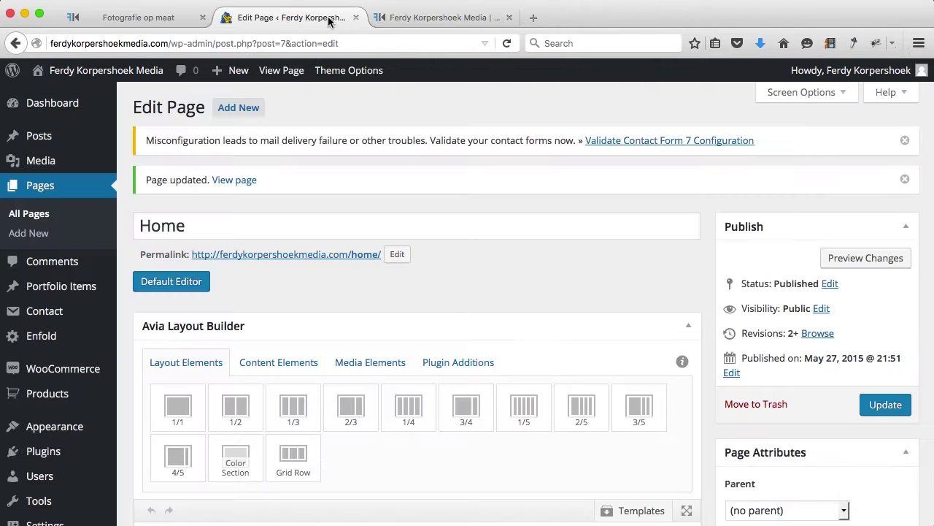
# Switch the header to Transparent & Glassy Header and update the Home page.
pyautogui.scroll(-15, 751, 358)
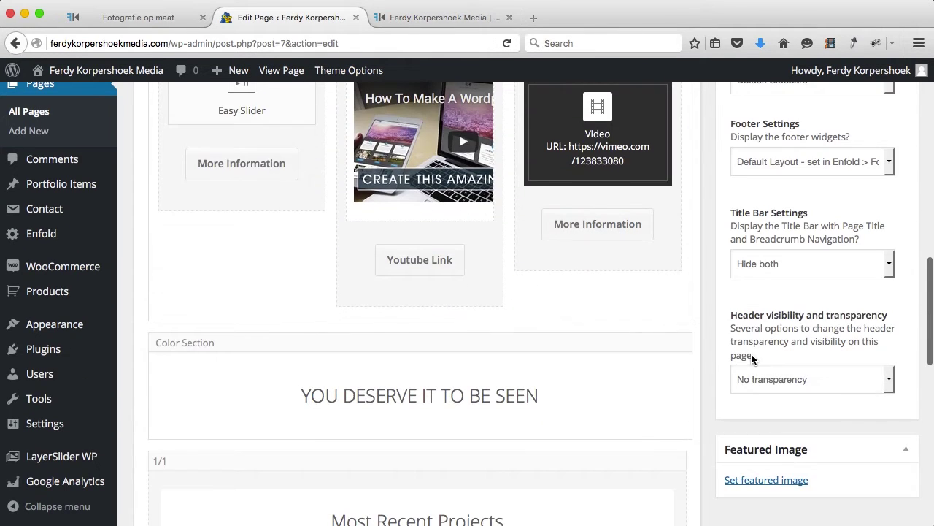
pyautogui.scroll(-3, 782, 368)
pyautogui.click(773, 284)
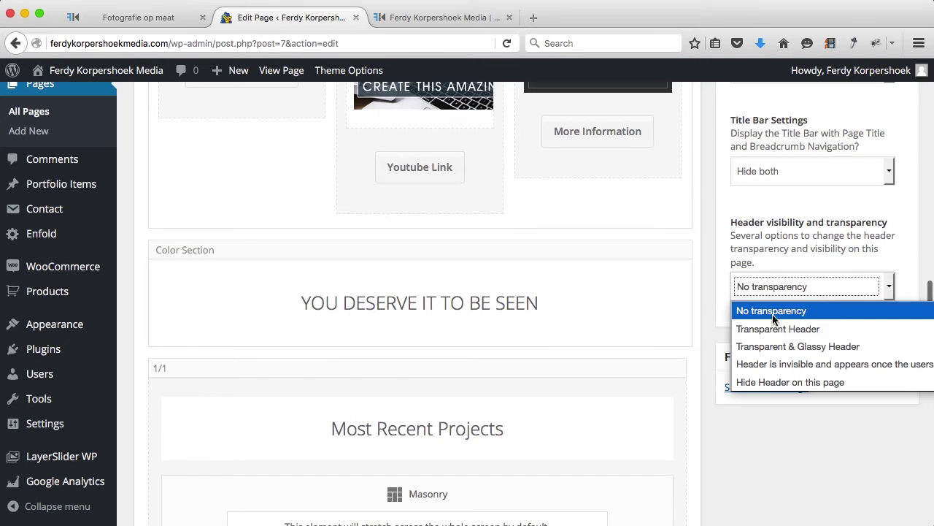
pyautogui.click(806, 346)
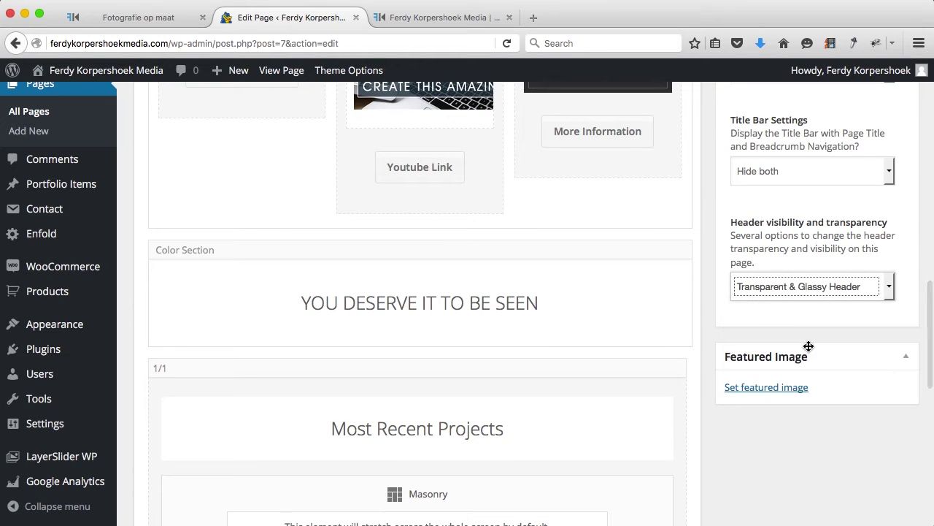
pyautogui.scroll(20, 833, 324)
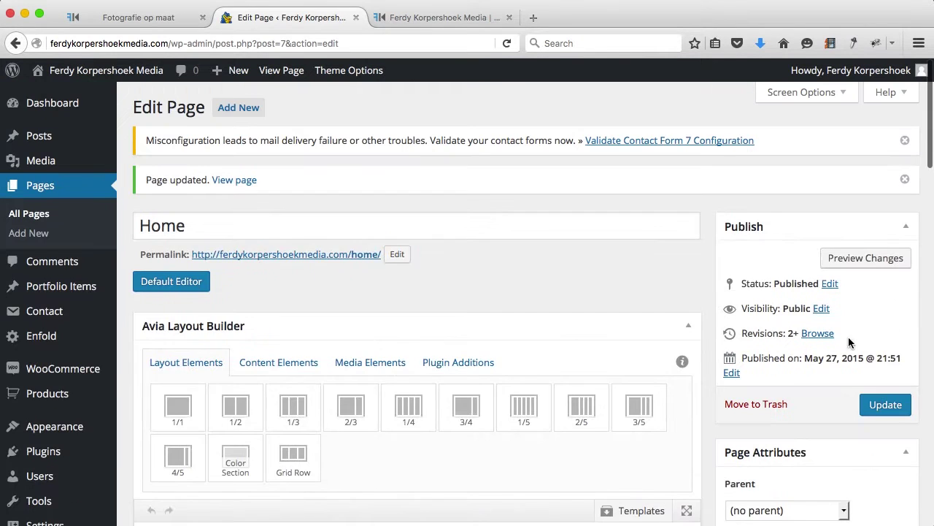
pyautogui.click(881, 404)
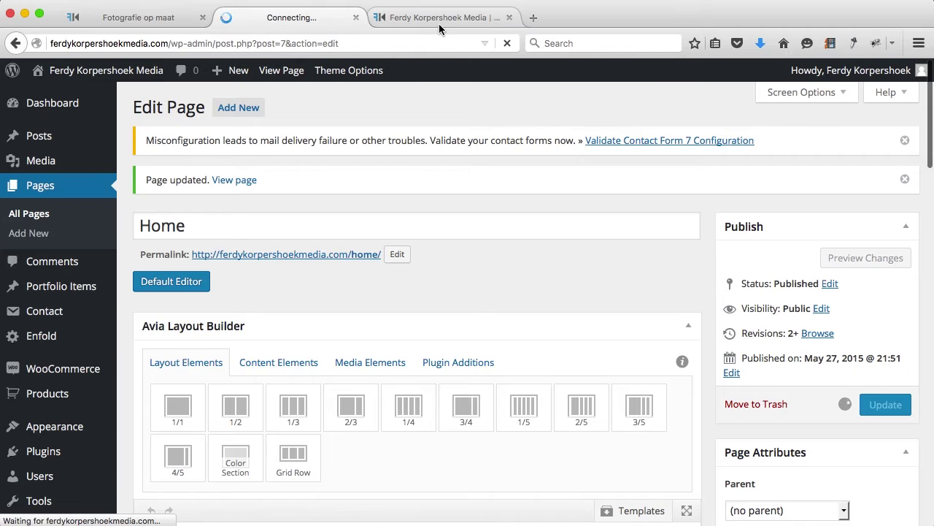
# Reload the live homepage to see the glassy header, then go back to the editor.
pyautogui.click(439, 21)
pyautogui.press('super+r')
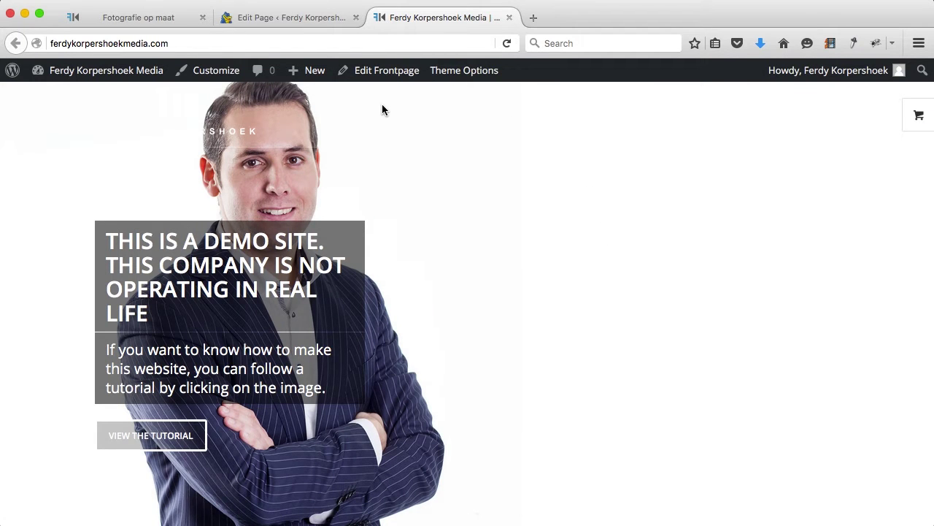
pyautogui.click(283, 22)
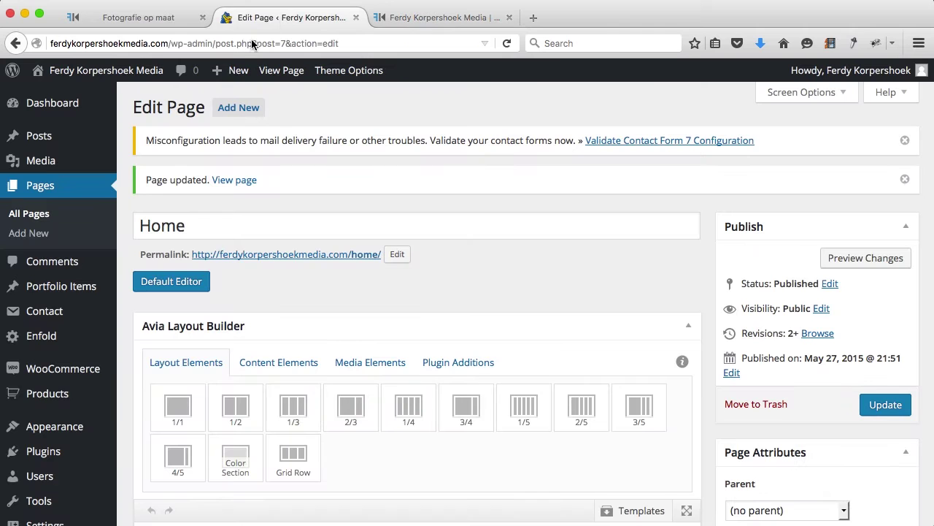
# Open Enfold's General Styling settings and scroll to the Quick CSS box.
pyautogui.click(44, 336)
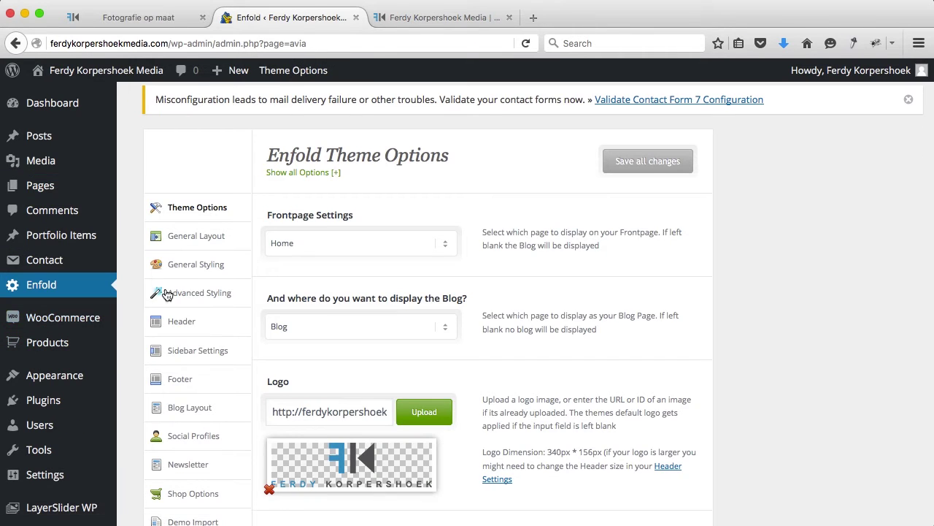
pyautogui.click(207, 273)
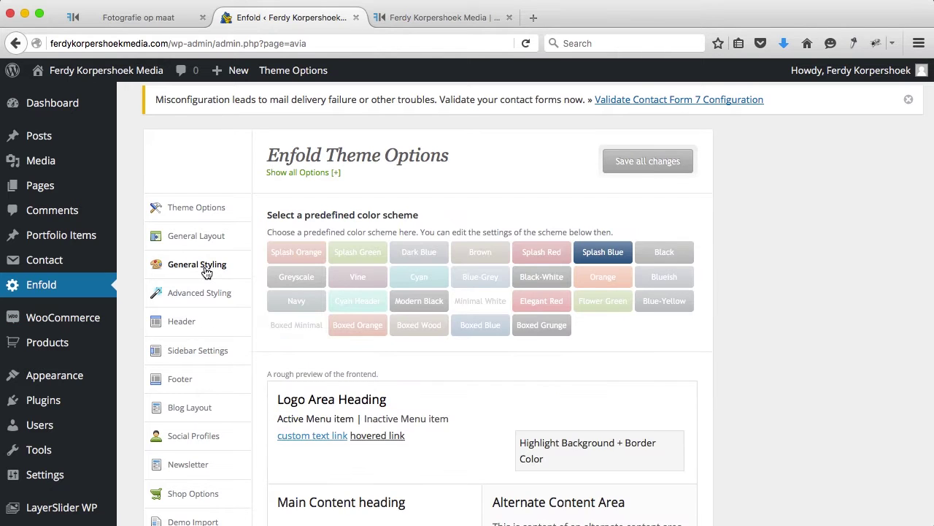
pyautogui.scroll(-5, 305, 262)
pyautogui.scroll(-10, 304, 261)
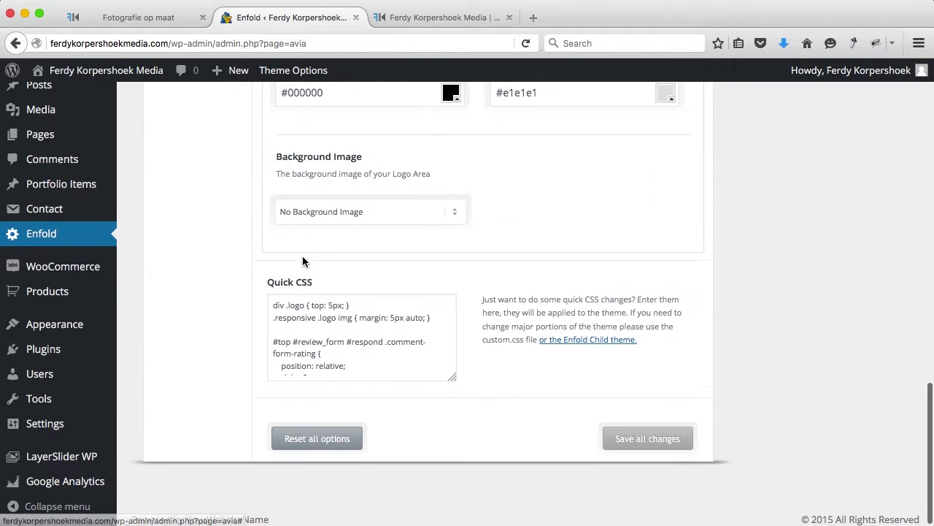
# Paste '#top .av_header_transparency { background: rgba(0, 0, 0, 0.4); }' on a new Quick CSS line.
pyautogui.click(338, 322)
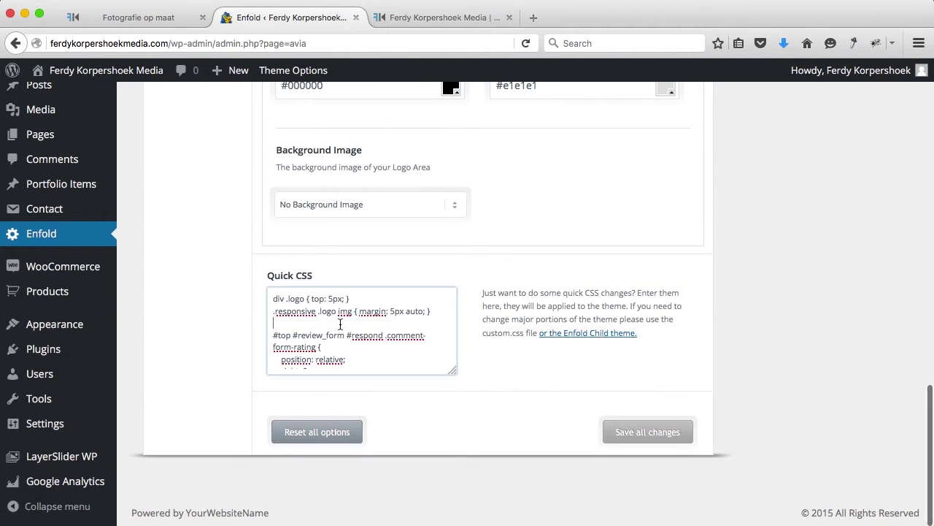
pyautogui.scroll(-2, 355, 331)
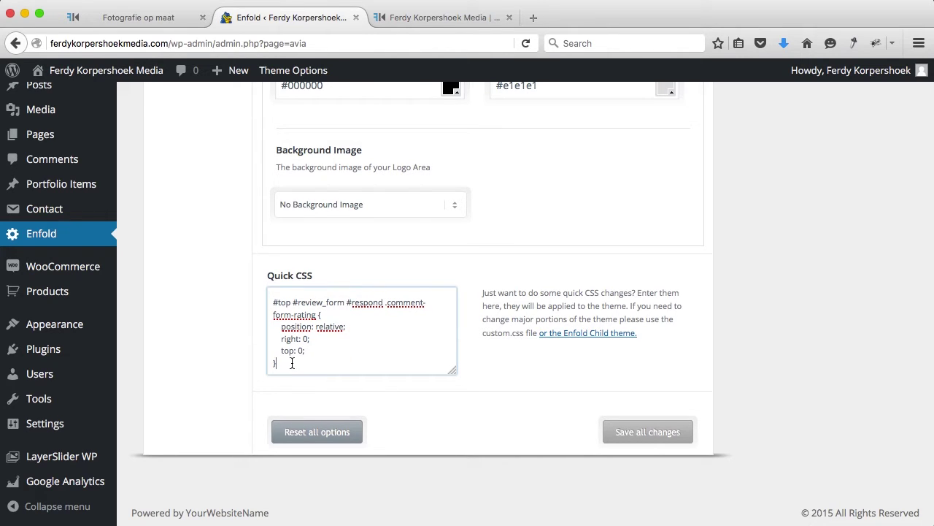
pyautogui.press('Return')
pyautogui.press('Return')
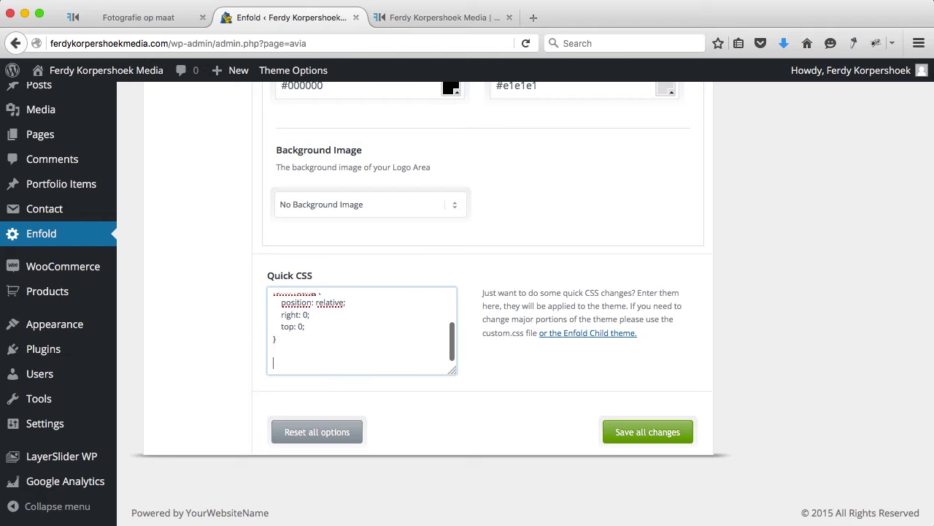
pyautogui.write('#top .av_header_transparency { background: rgba(0, 0, 0, 0.4); }')
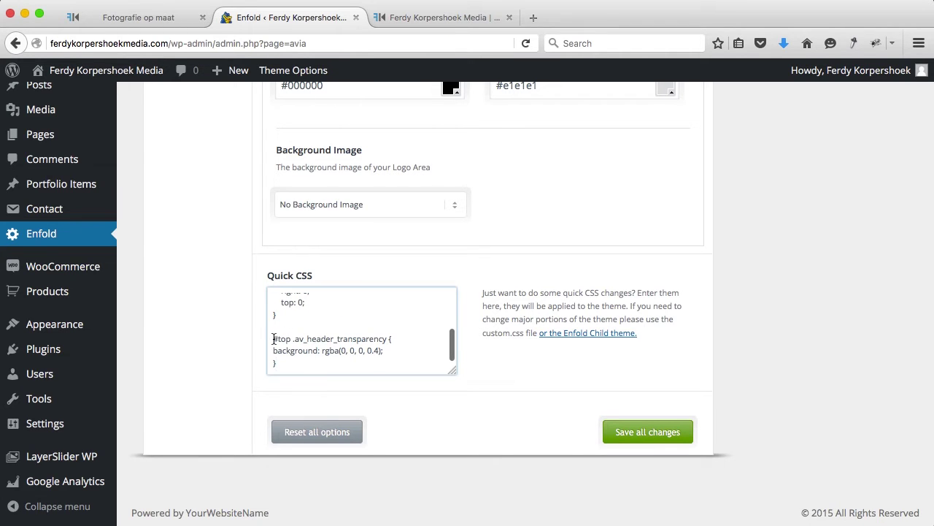
pyautogui.click(411, 18)
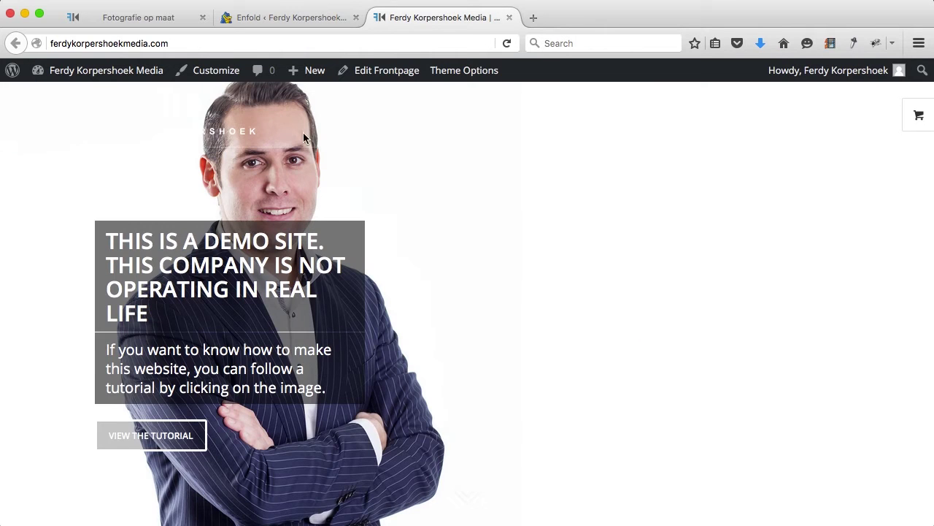
# Switch back to the Enfold theme options tab showing the Quick CSS rule.
pyautogui.click(313, 19)
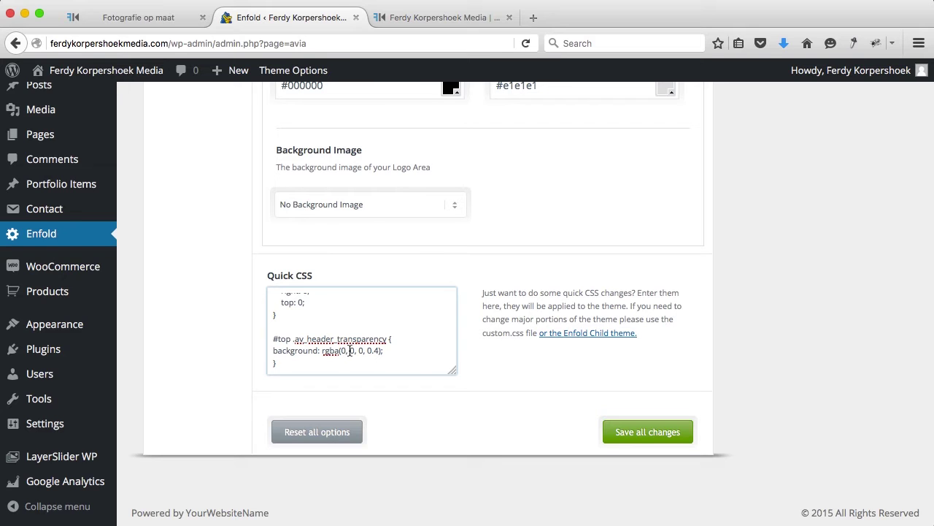
# Change the header rgba red value to 255, save, and reload the live homepage.
pyautogui.press('BackSpace')
pyautogui.write('255')
pyautogui.click(639, 431)
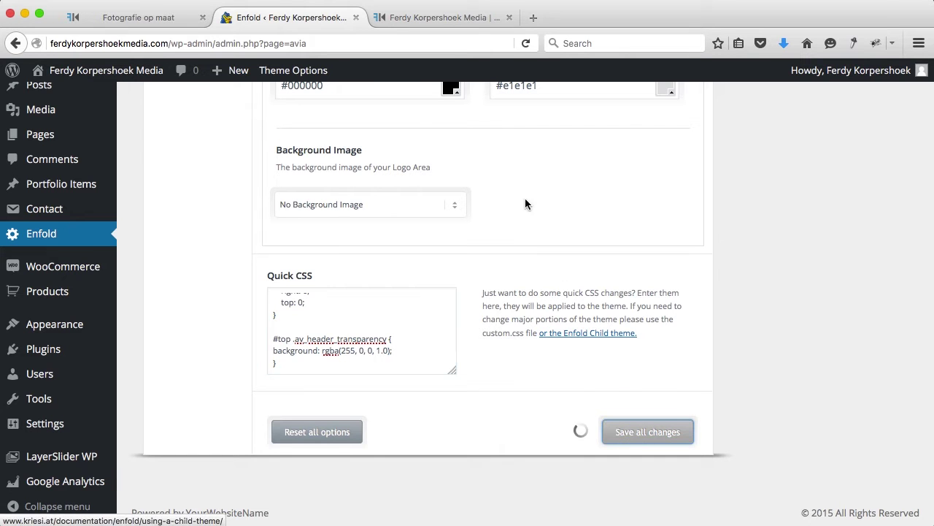
pyautogui.click(442, 20)
pyautogui.press('super+r')
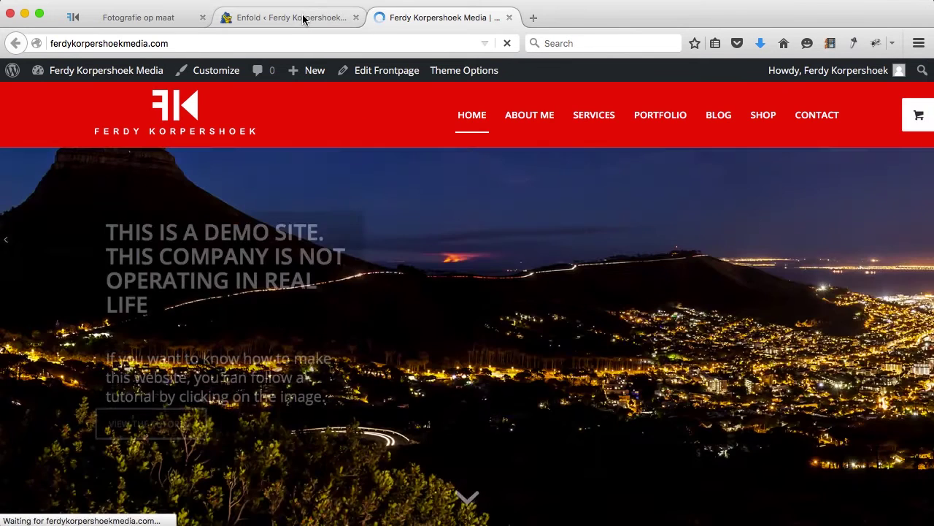
# Change the header background to rgba(0, 0, 0, 0.5), save, and reload the homepage.
pyautogui.click(302, 17)
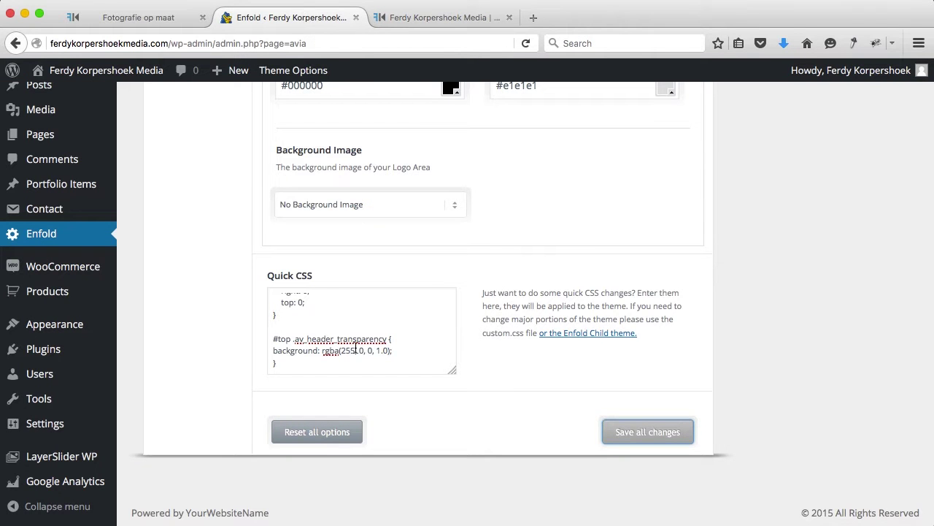
pyautogui.click(355, 351)
pyautogui.press('BackSpace')
pyautogui.press('BackSpace')
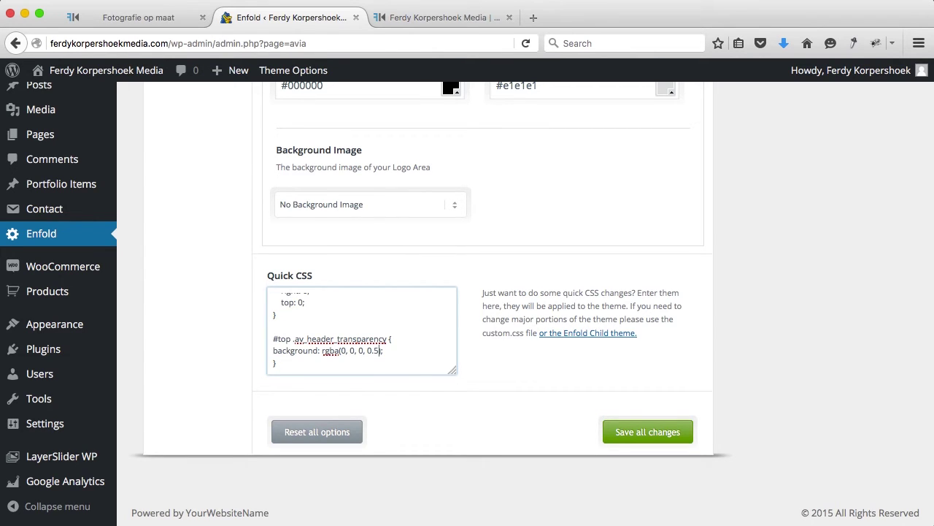
pyautogui.click(644, 430)
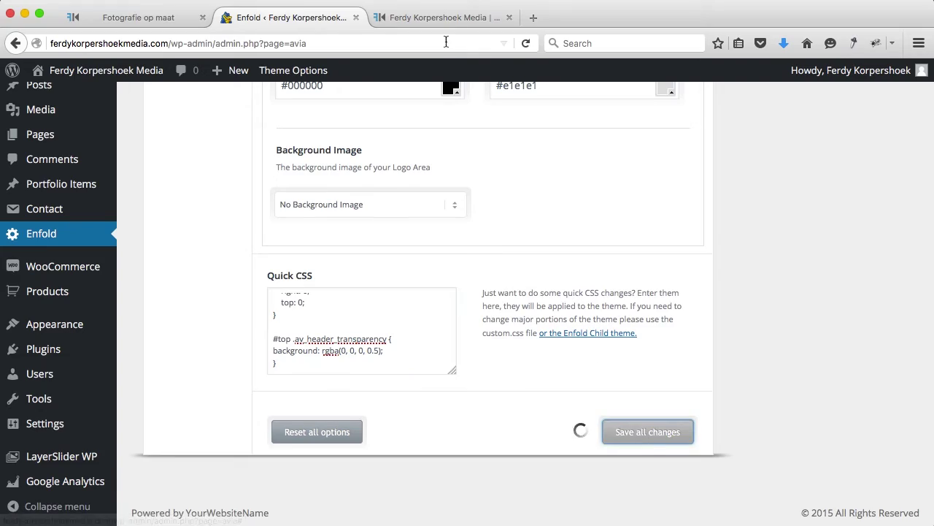
pyautogui.click(438, 18)
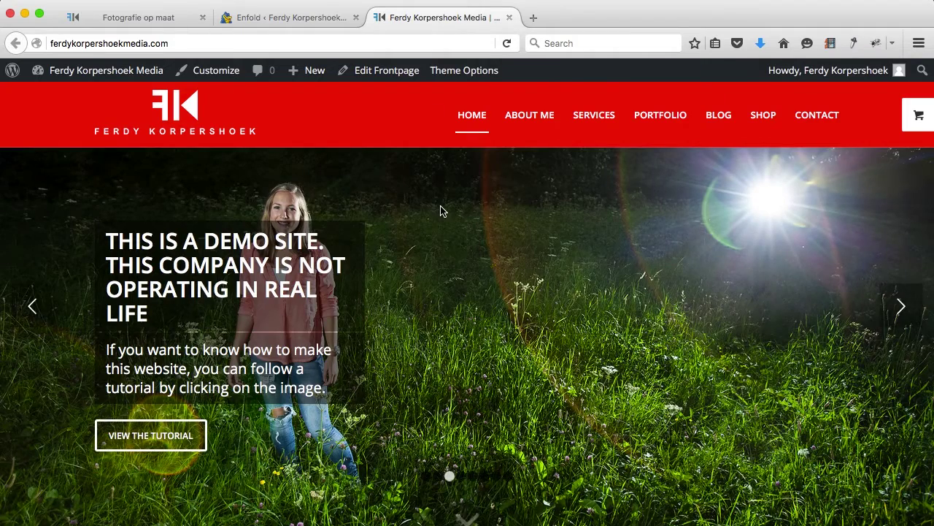
pyautogui.press('super+r')
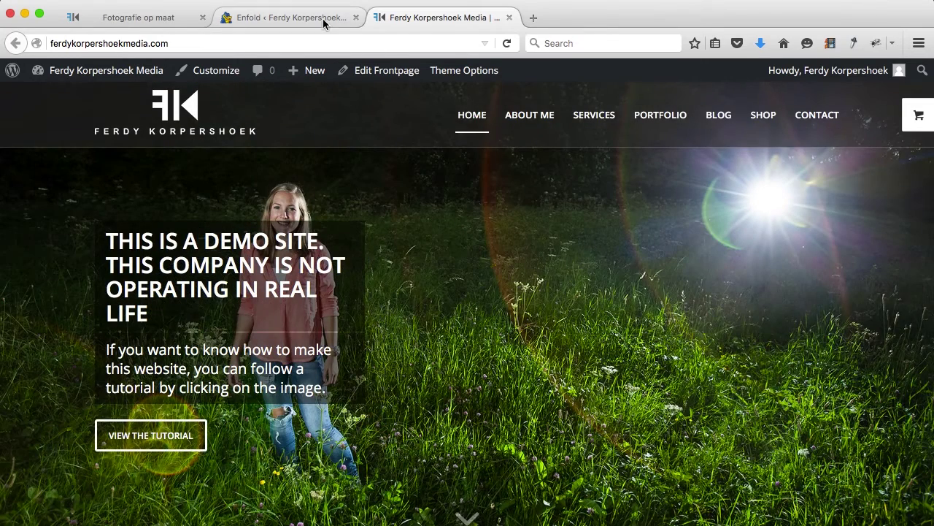
# Set the header background to rgba(0, 150, 0, 0.4), save, and reload the live homepage.
pyautogui.click(323, 21)
pyautogui.click(379, 350)
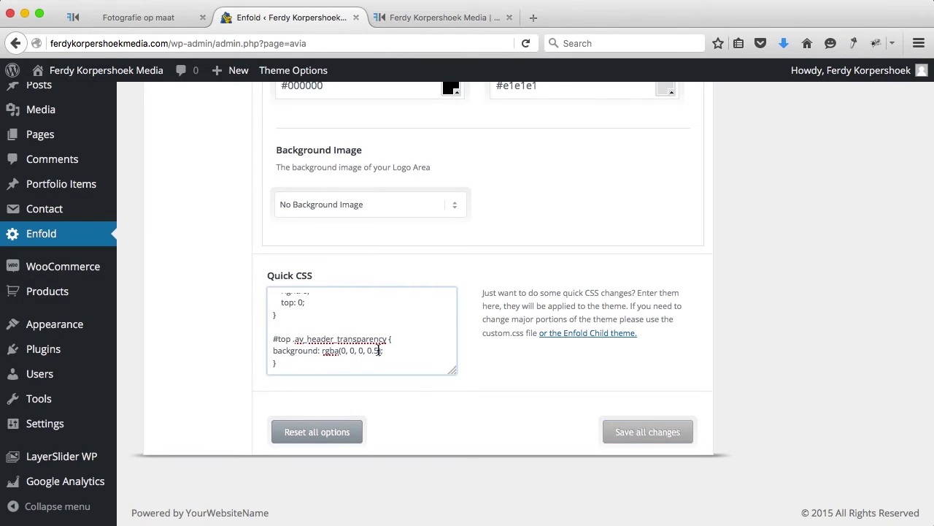
pyautogui.press('BackSpace')
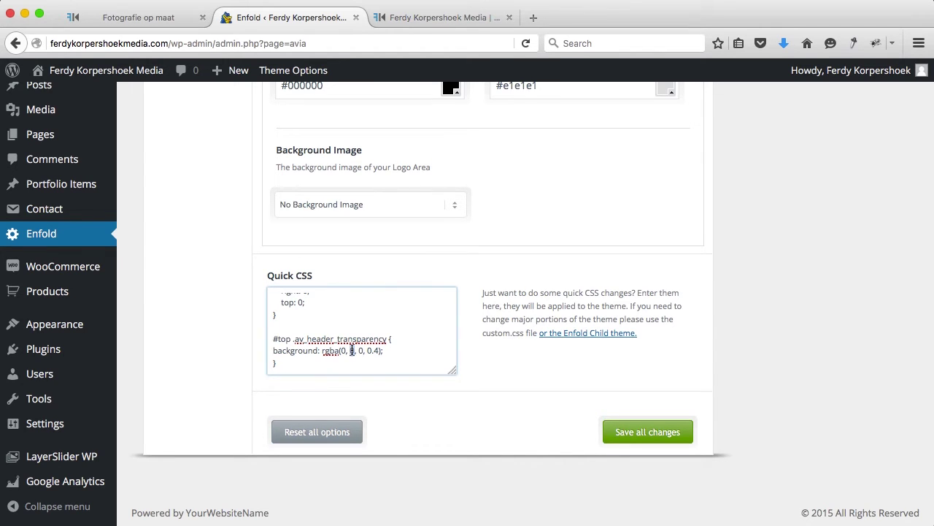
pyautogui.write('150')
pyautogui.click(642, 431)
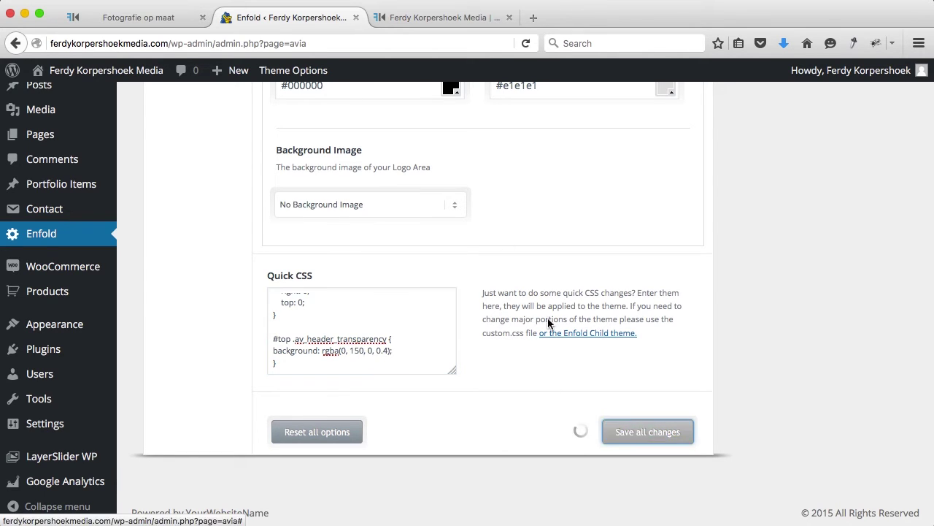
pyautogui.click(431, 19)
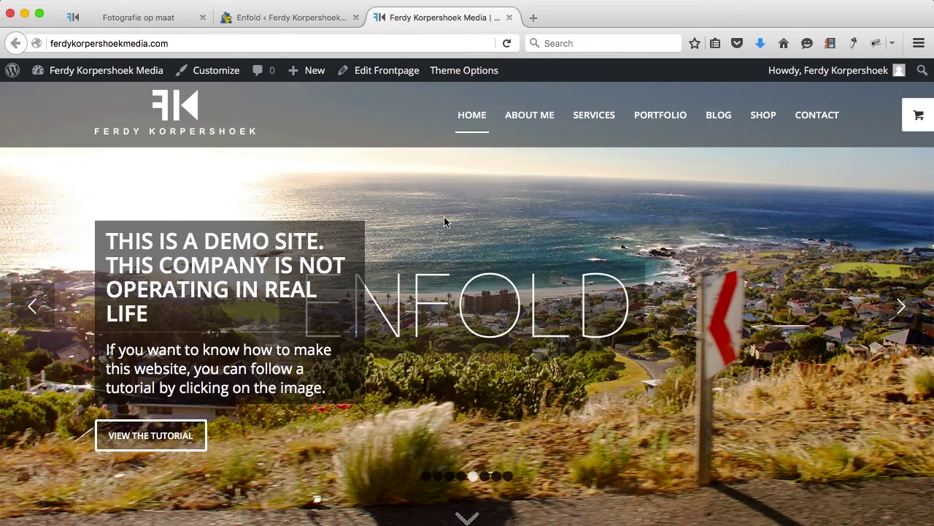
pyautogui.press('super+r')
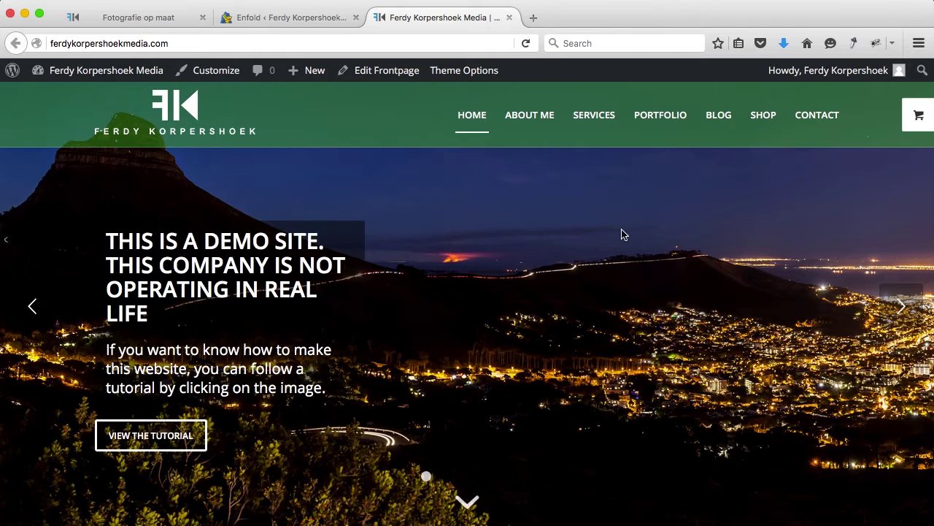
# Advance the slider to check the green header, then revert Quick CSS to rgba(0, 0, 0, 0.5).
pyautogui.click(909, 310)
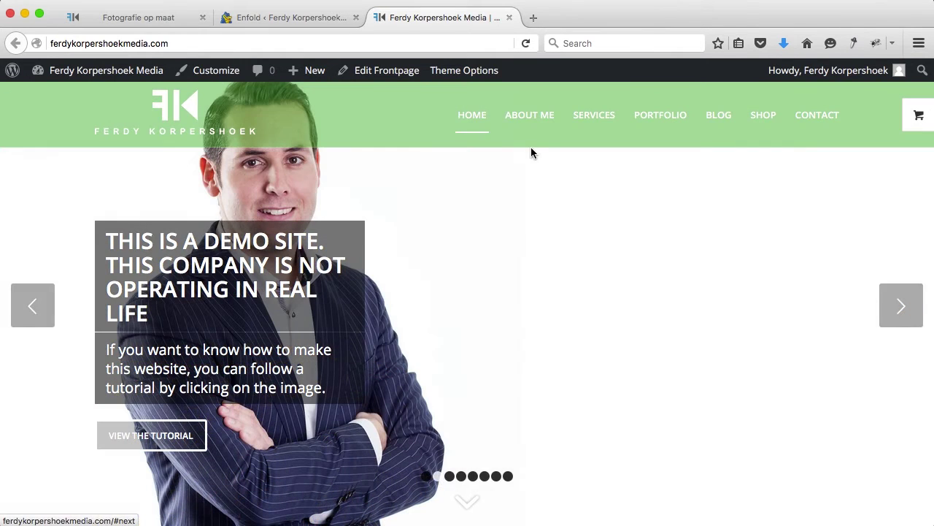
pyautogui.moveTo(625, 119)
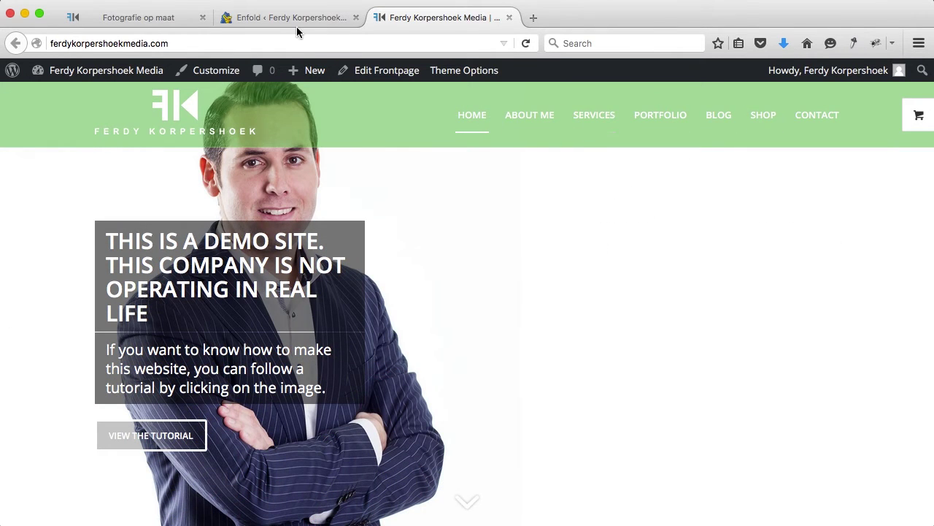
pyautogui.click(296, 20)
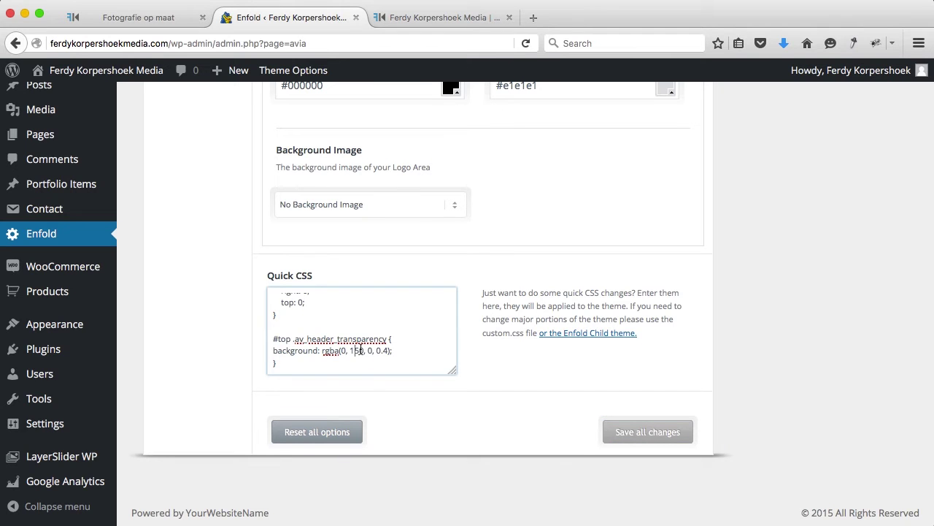
pyautogui.press('Right')
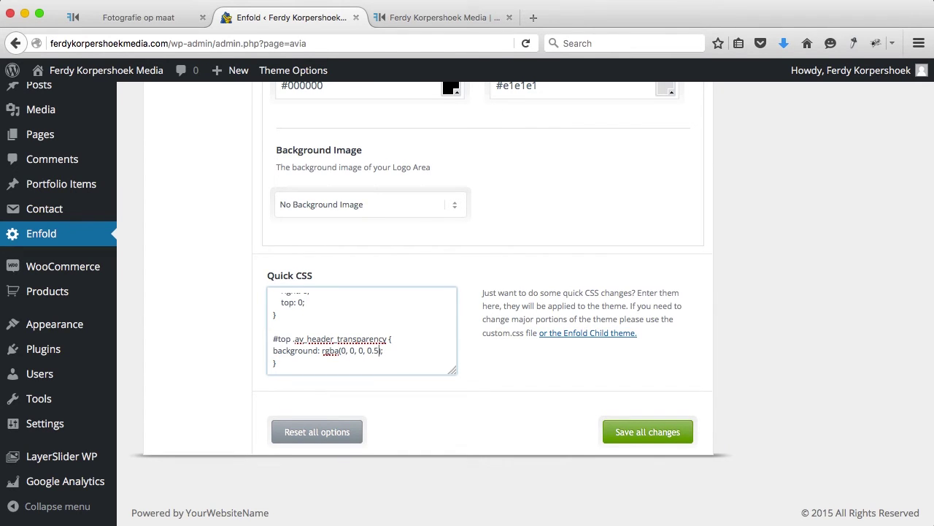
# Save the rgba(0, 0, 0, 0.6) header background and reload the live homepage.
pyautogui.click(637, 431)
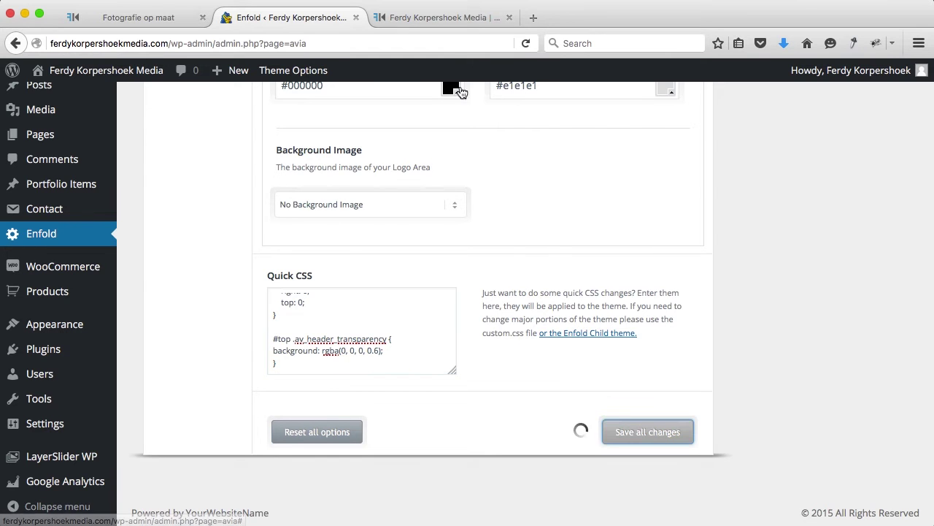
pyautogui.click(438, 17)
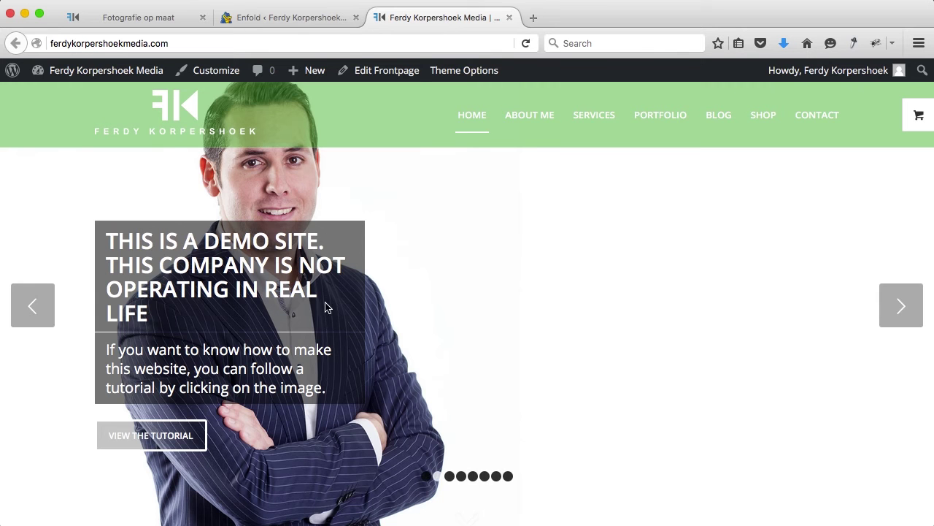
pyautogui.press('super+r')
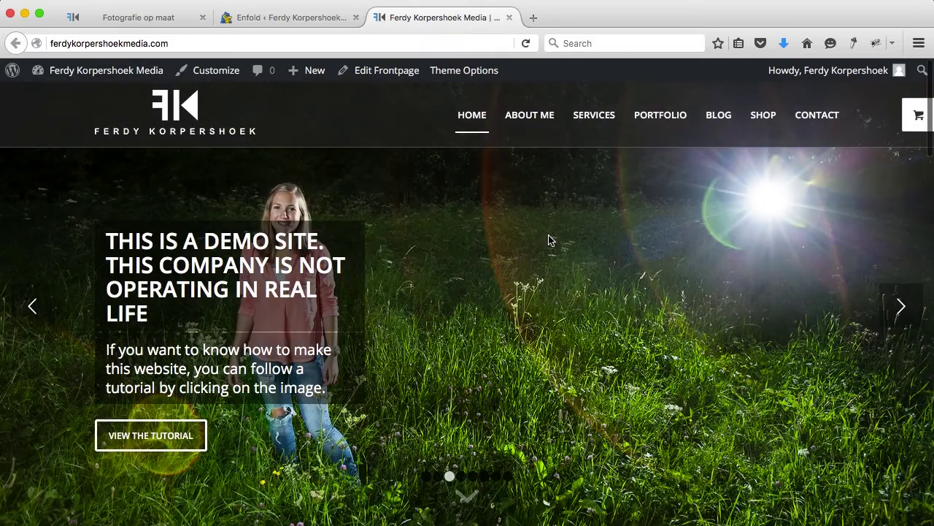
# Scroll the live homepage to check the header, then return to Enfold General Styling.
pyautogui.scroll(-5, 550, 240)
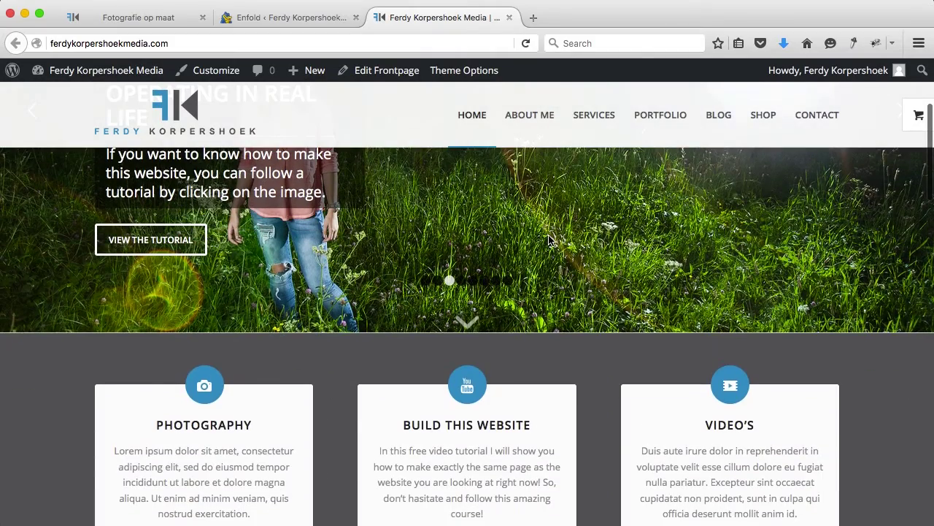
pyautogui.scroll(5, 550, 240)
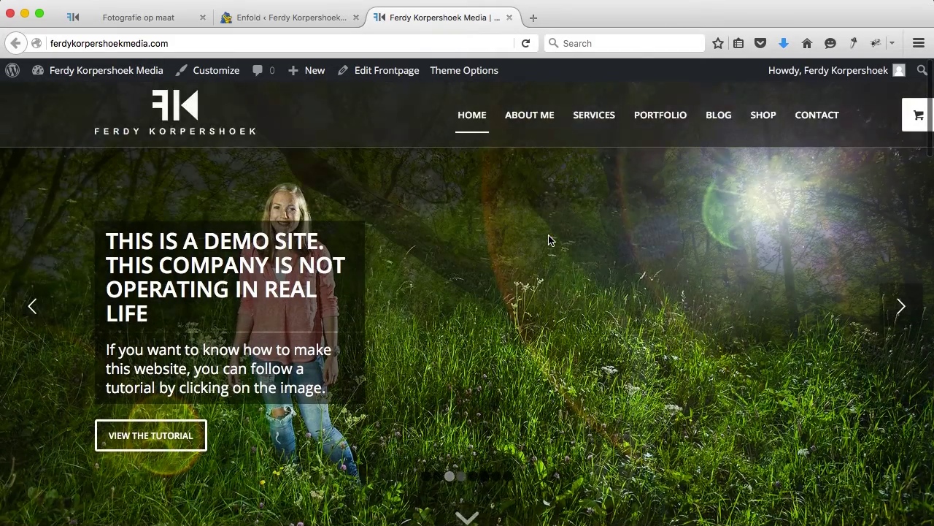
pyautogui.scroll(-7, 550, 240)
pyautogui.scroll(7, 550, 240)
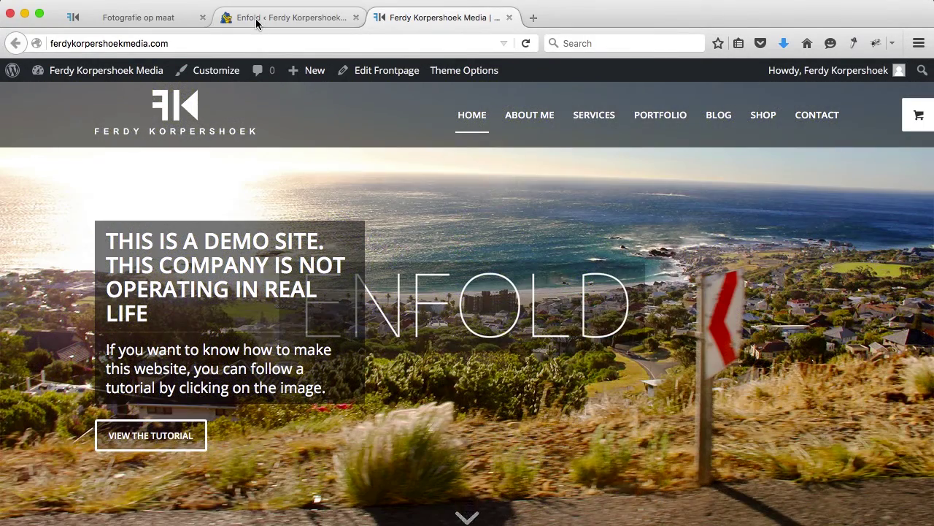
pyautogui.click(256, 24)
pyautogui.scroll(15, 221, 216)
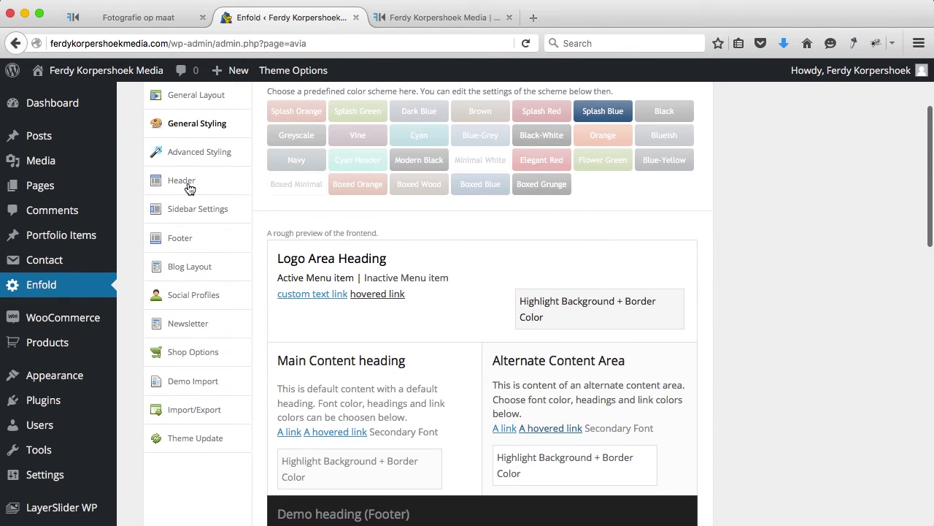
# Review Enfold's header Transparency Options (transparency logo, #ffffff menu colour), then check the live homepage header.
pyautogui.click(182, 181)
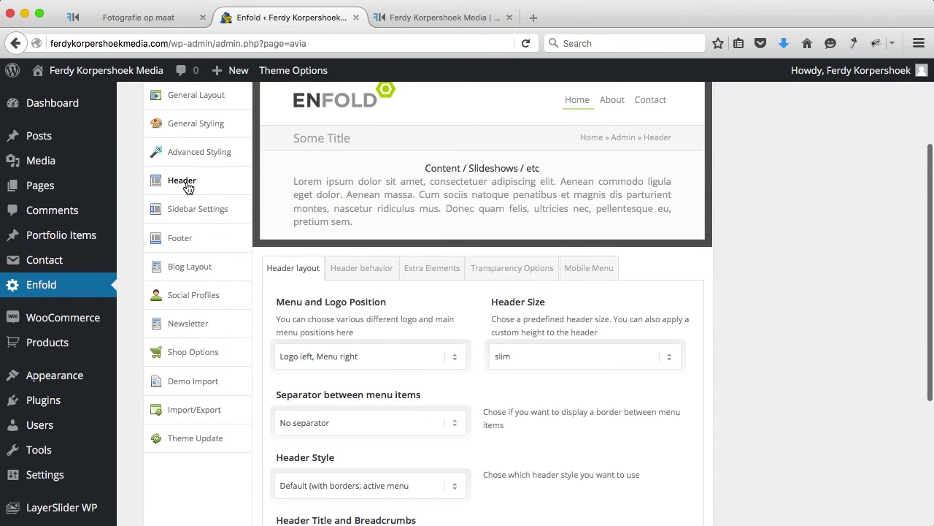
pyautogui.click(517, 277)
pyautogui.scroll(-5, 483, 364)
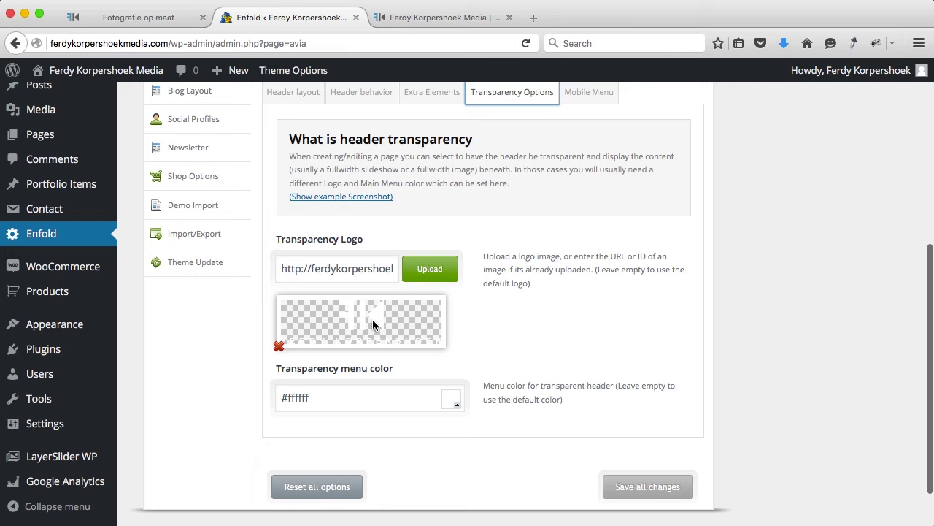
pyautogui.click(424, 20)
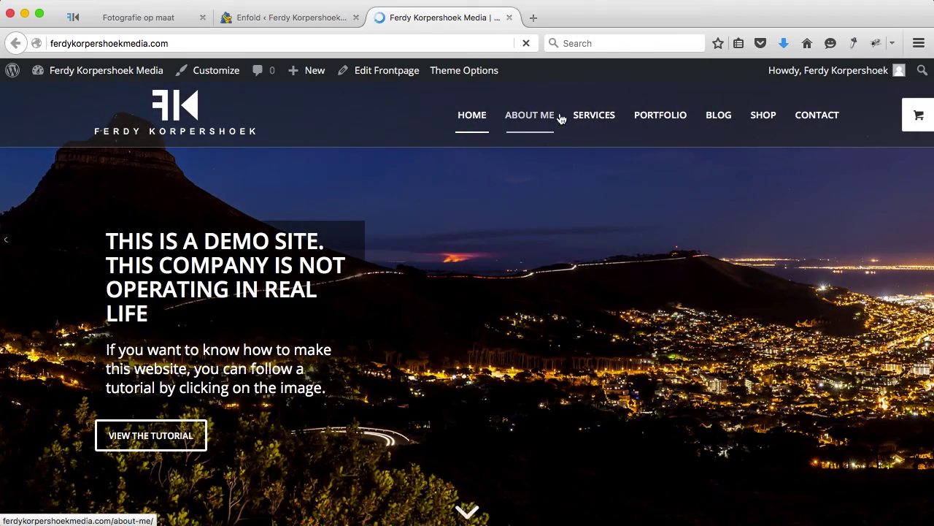
pyautogui.moveTo(679, 122)
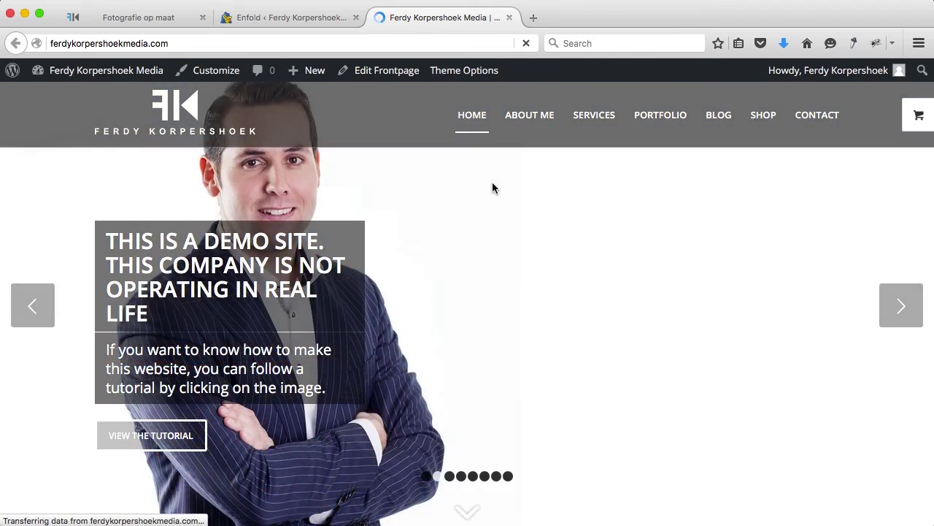